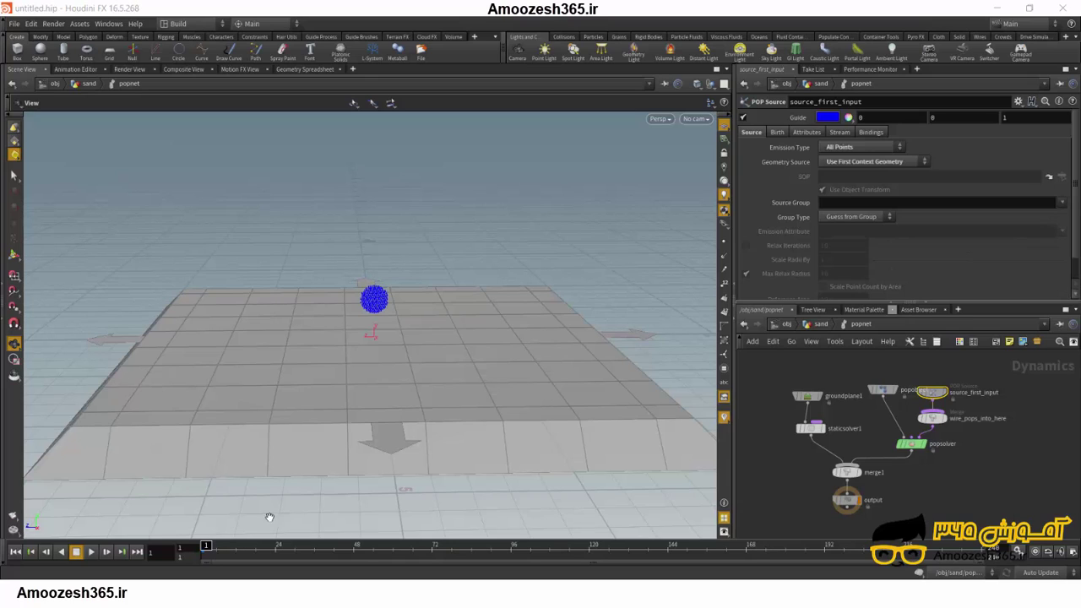
Step: Play the sand particle simulation, then stop playback
click(91, 553)
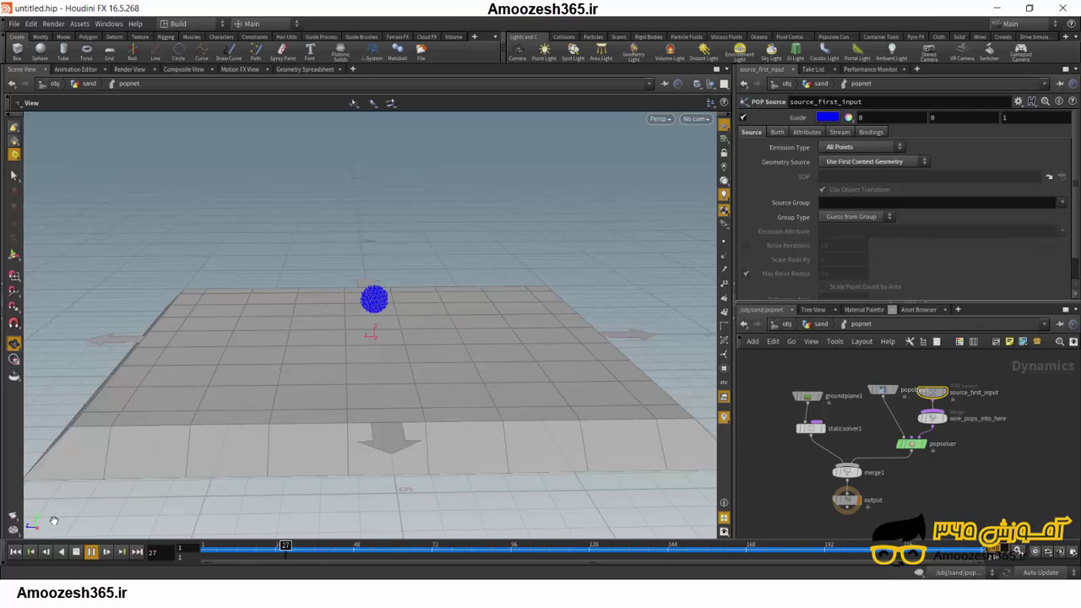
click(76, 553)
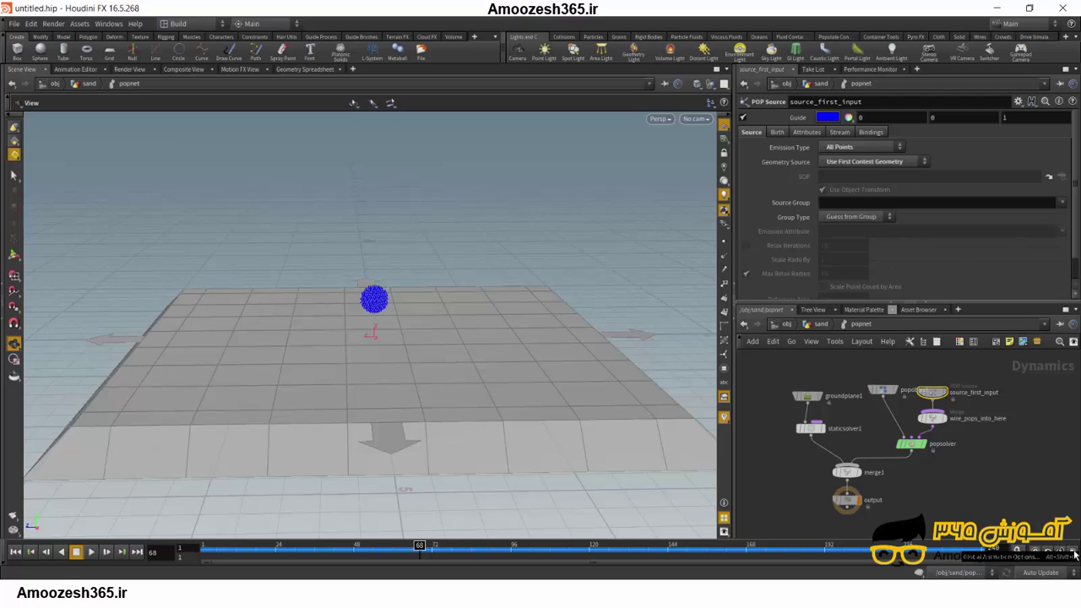
Step: Set the Global Animation Options end frame to 50 and save it as default
click(1074, 555)
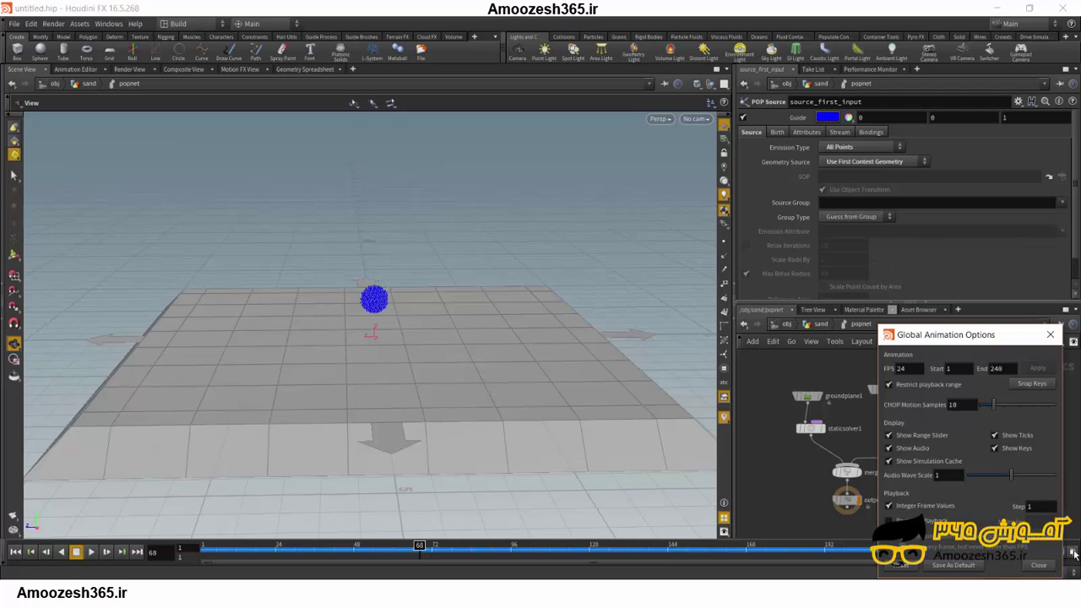
drag(971, 333, 715, 238)
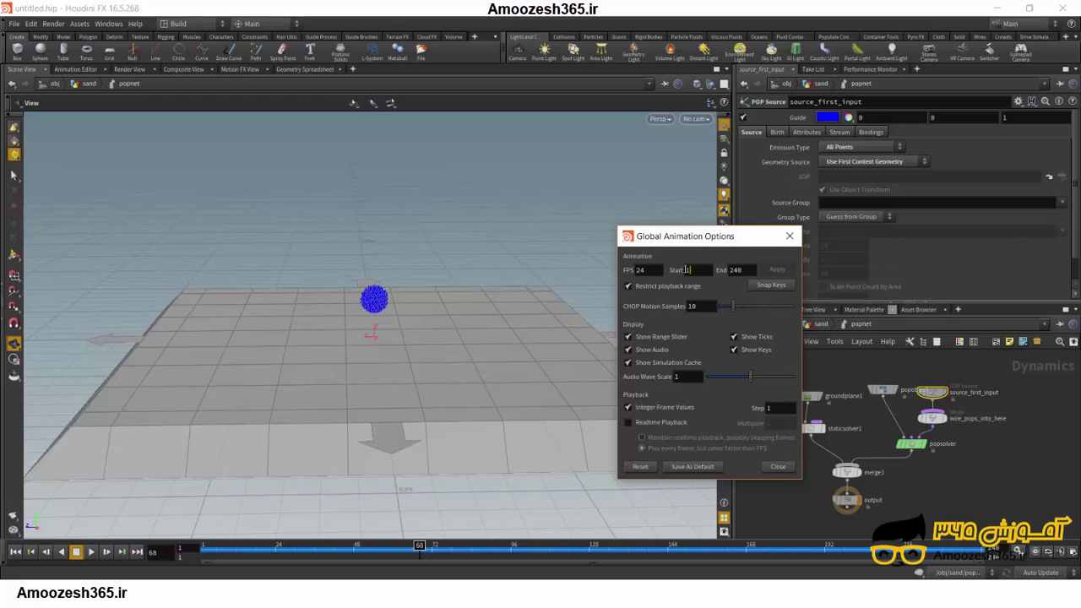
click(688, 269)
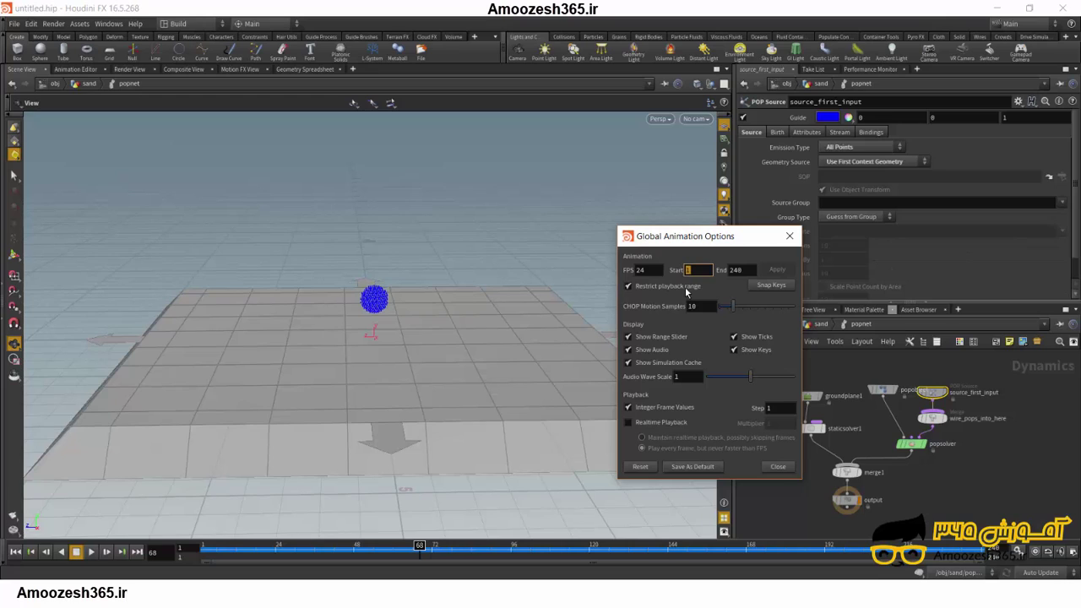
click(746, 270)
text(50)
click(715, 471)
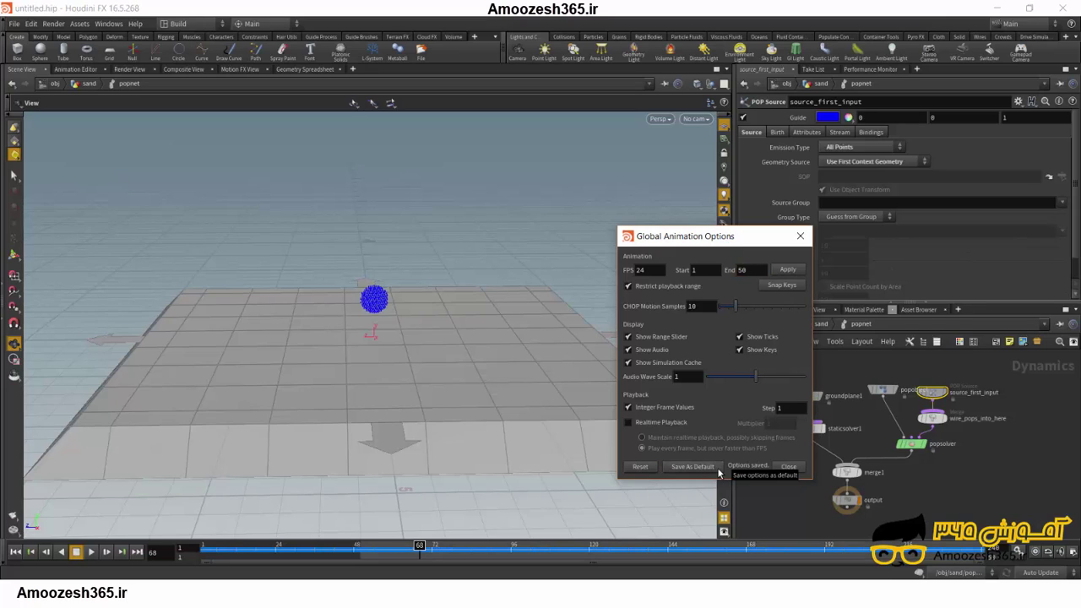
click(789, 470)
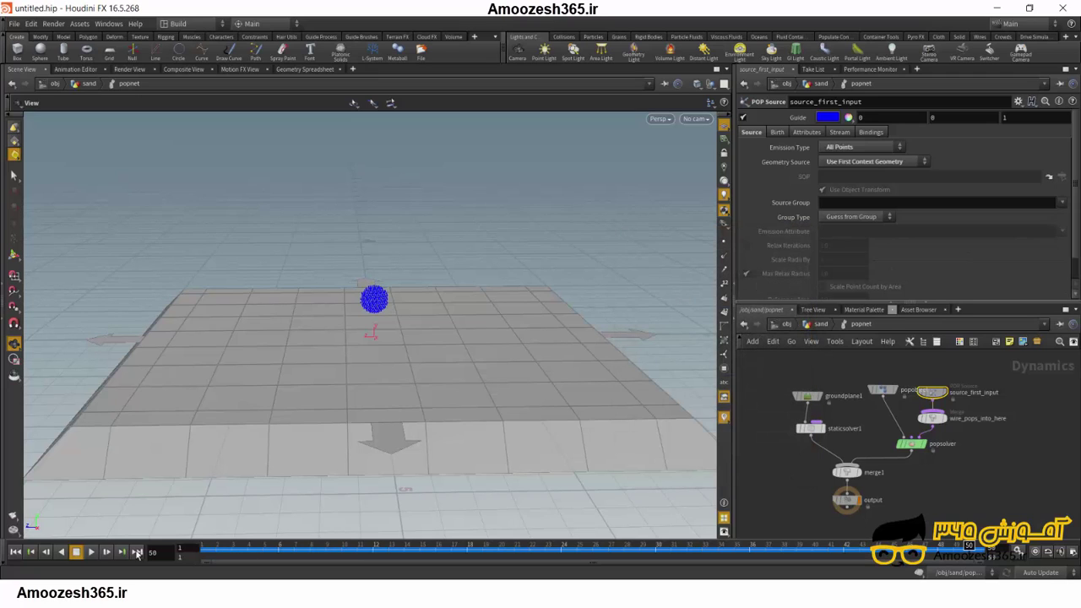
Step: Play the 1–50 range, stopping at frame 41, then set source_first_input's display flag
click(91, 551)
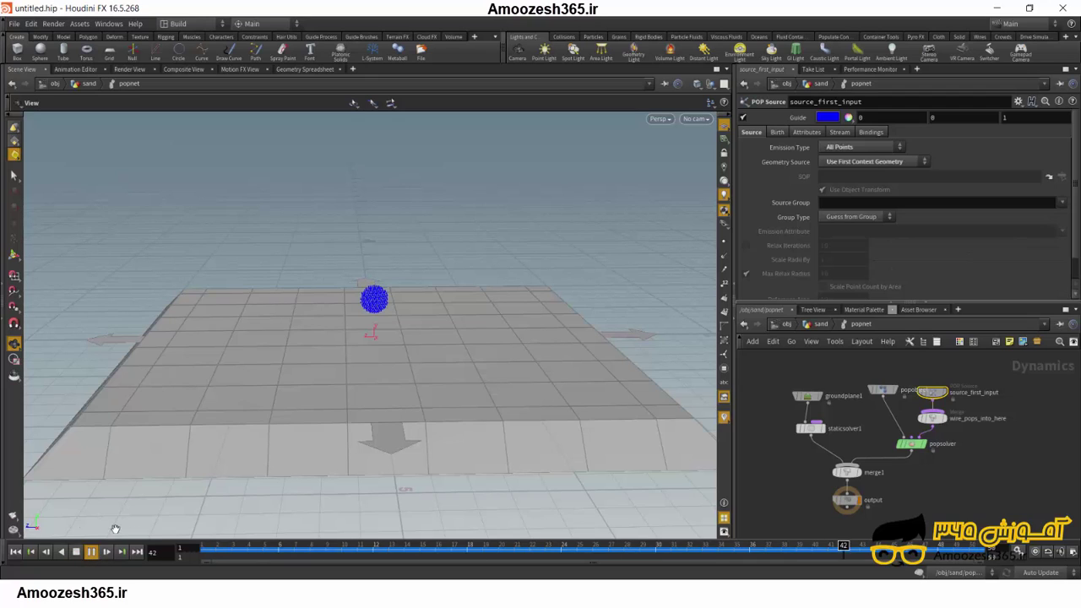
click(76, 552)
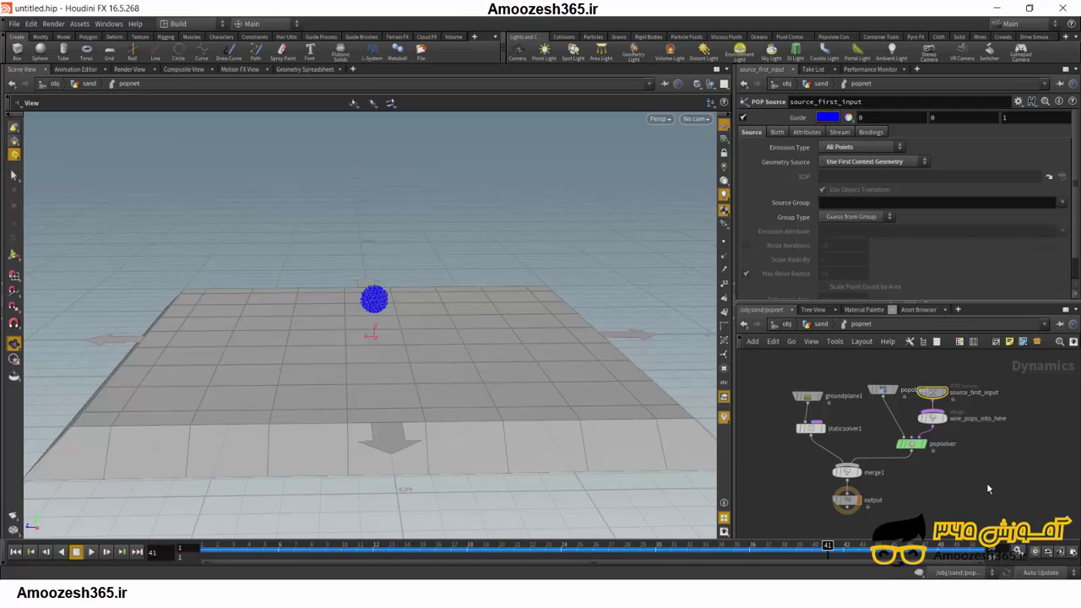
key(space)
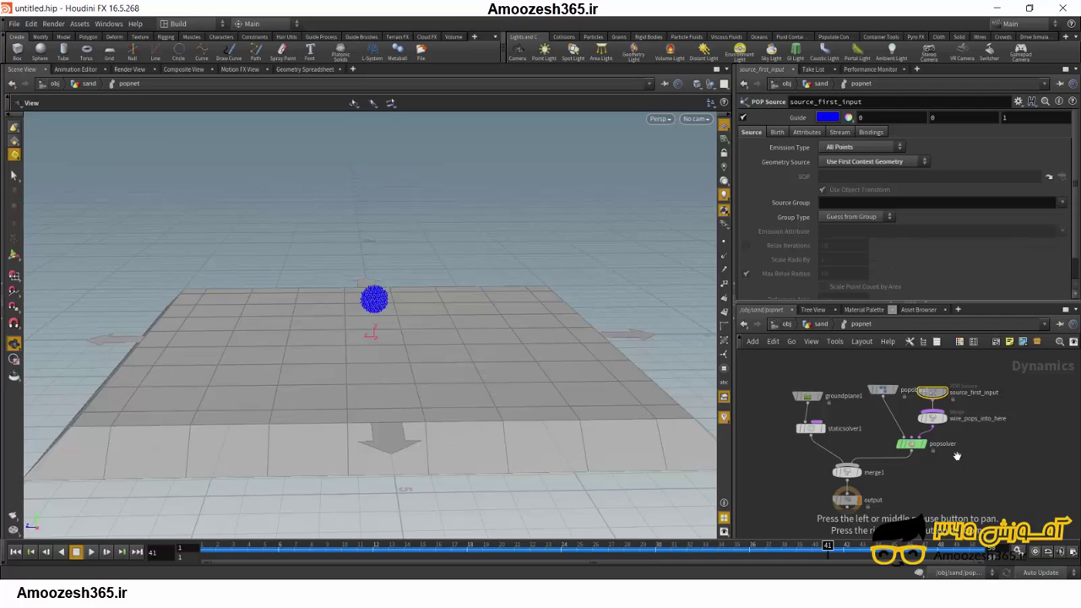
drag(958, 422, 896, 476)
scroll(896, 477, up, 5)
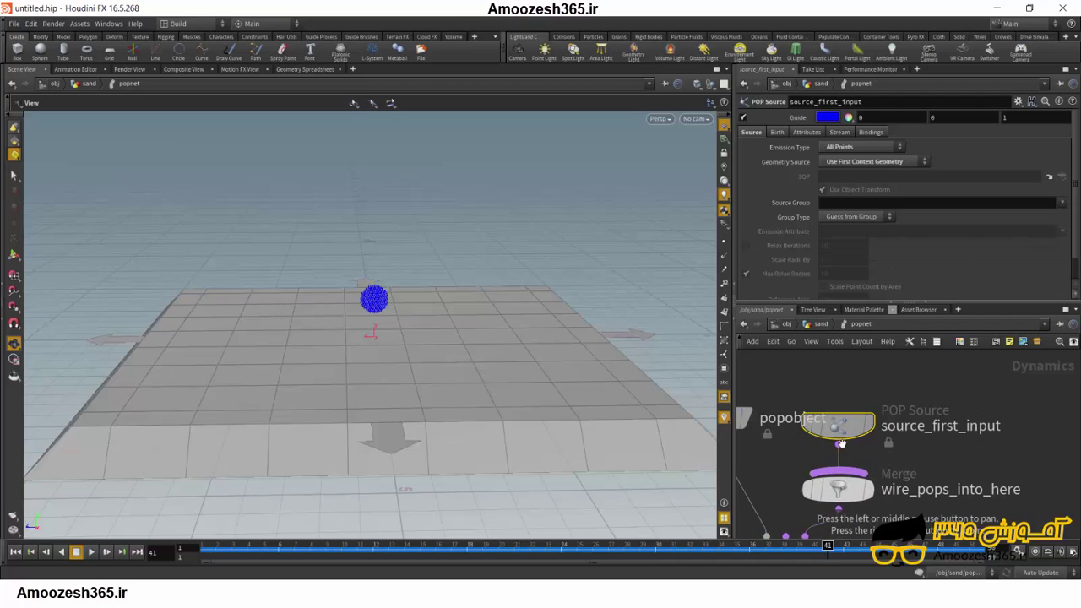
scroll(907, 438, down, 2)
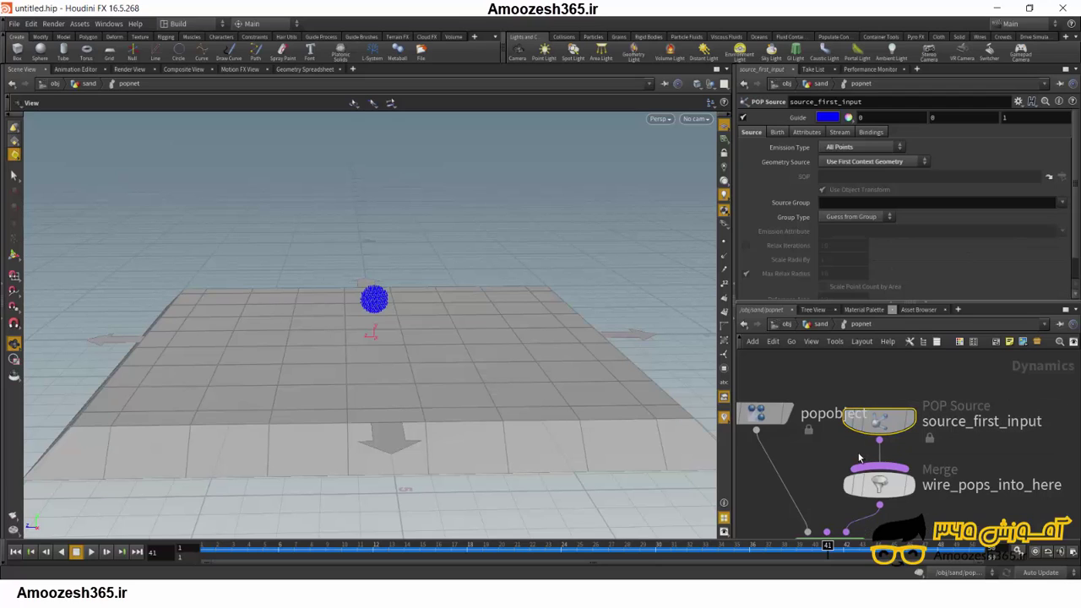
drag(878, 428, 910, 419)
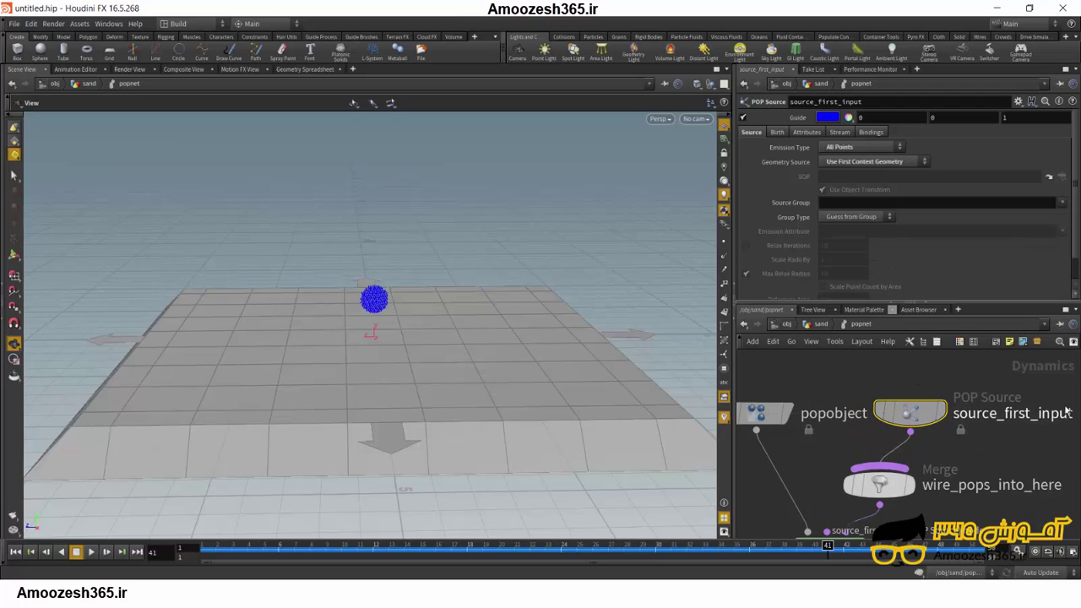
click(941, 413)
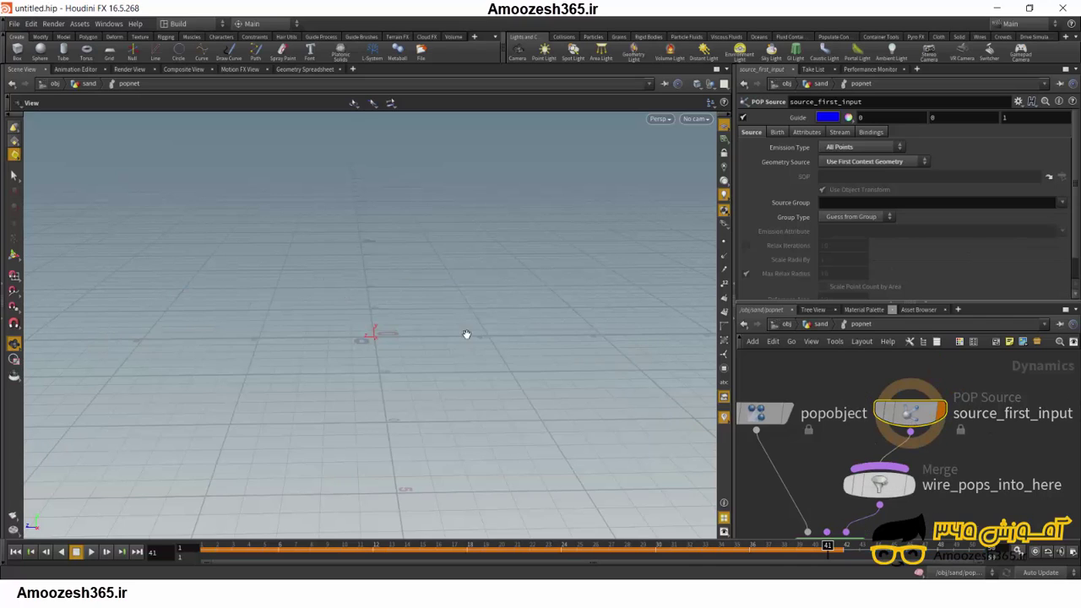
Step: Set the display flag on the output node so the particle sphere reappears
scroll(927, 436, down, 3)
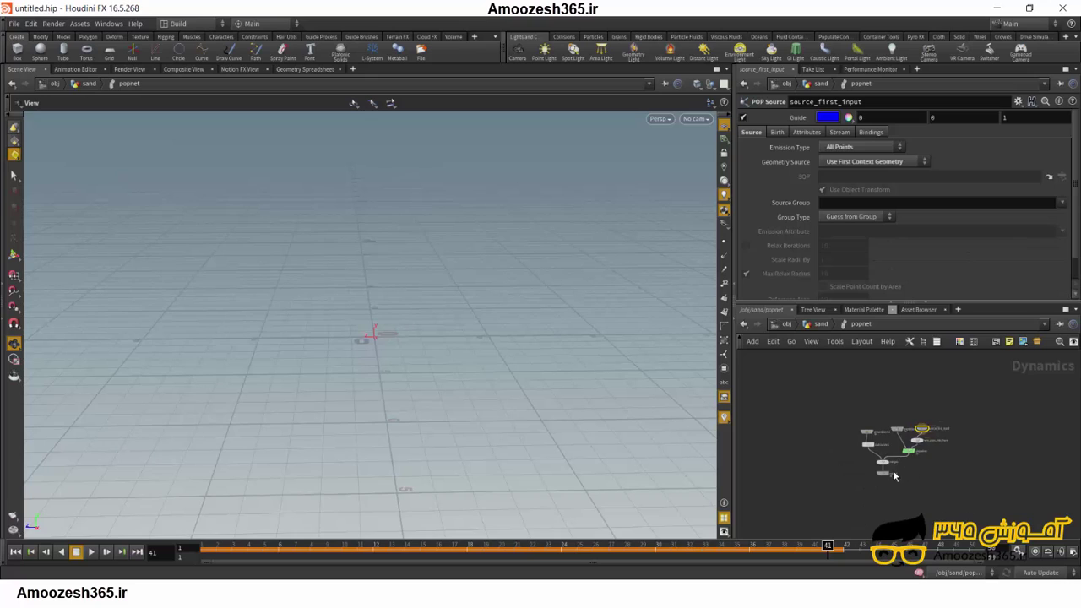
scroll(902, 459, up, 2)
scroll(901, 458, up, 2)
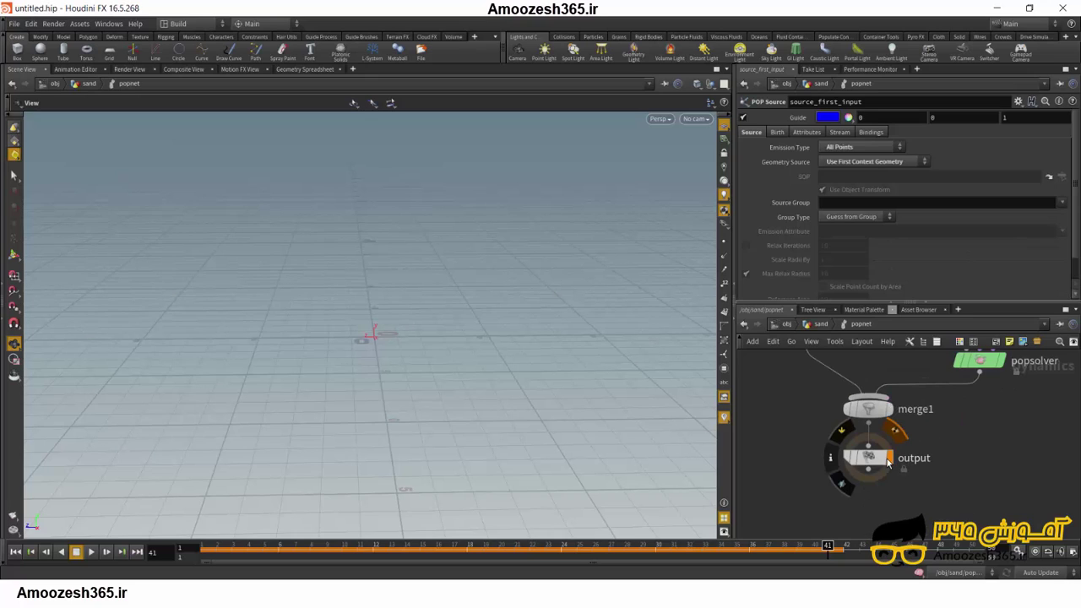
click(889, 456)
Step: Box-select the source_first_input node in the network editor
scroll(935, 471, up, 3)
scroll(935, 473, down, 3)
scroll(936, 473, down, 2)
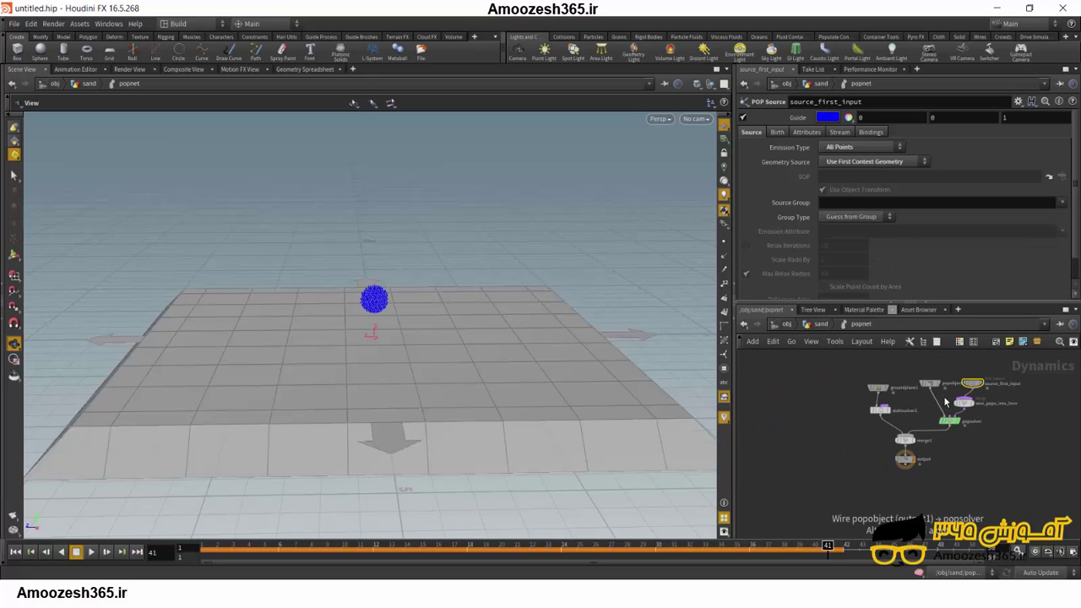
mouse_move(935, 397)
middle_down()
mouse_move(811, 405)
mouse_move(877, 446)
middle_up()
scroll(832, 434, up, 3)
scroll(833, 434, up, 2)
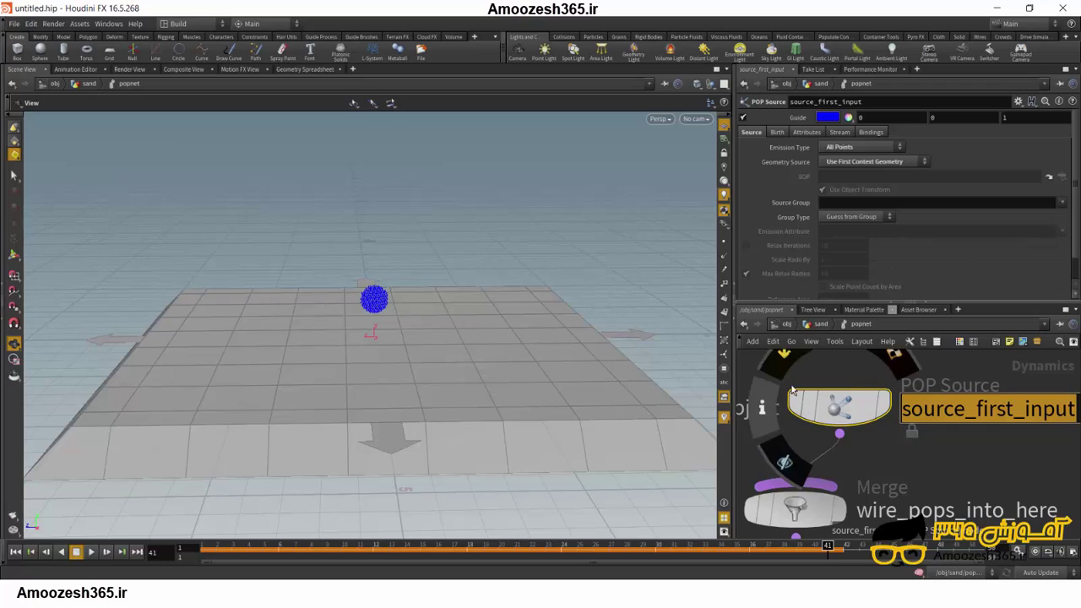
drag(760, 373, 943, 439)
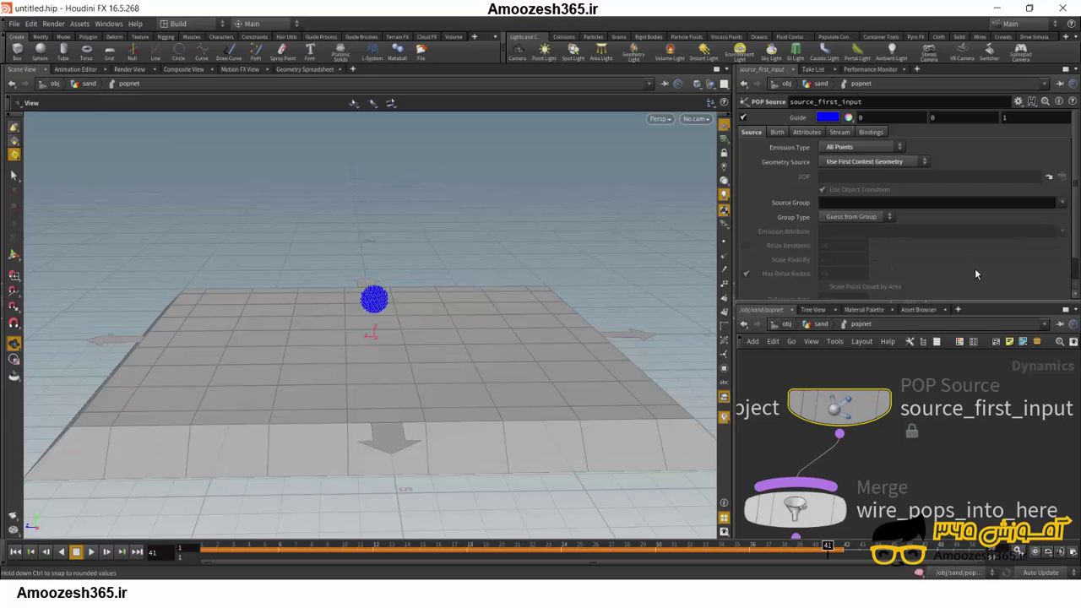
Step: Keyframe source_first_input's Impulse Activation to 0 at frame 2 in its Birth settings
click(776, 133)
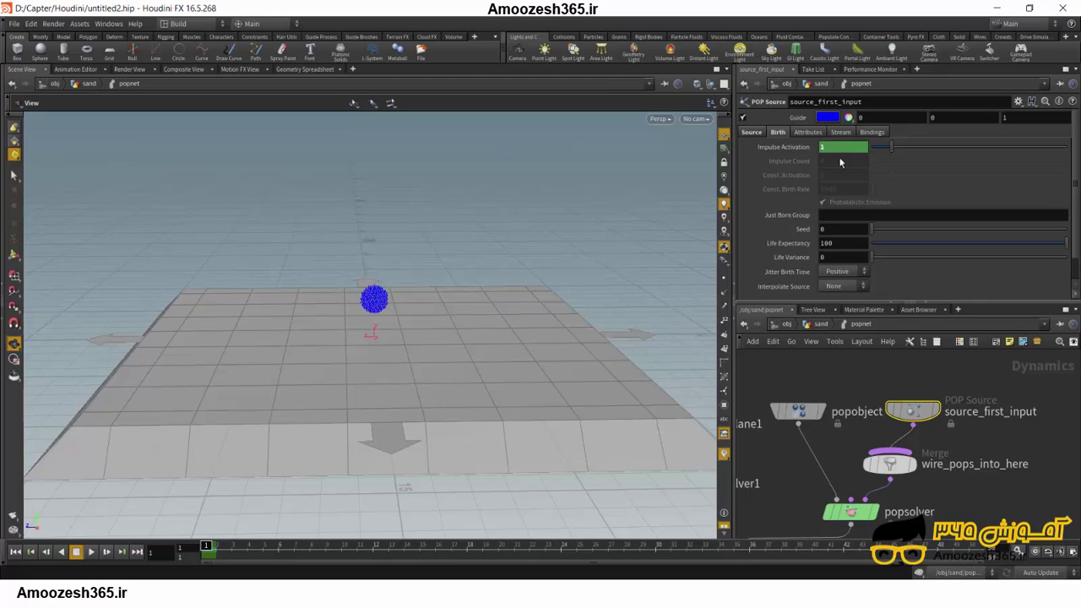
click(107, 552)
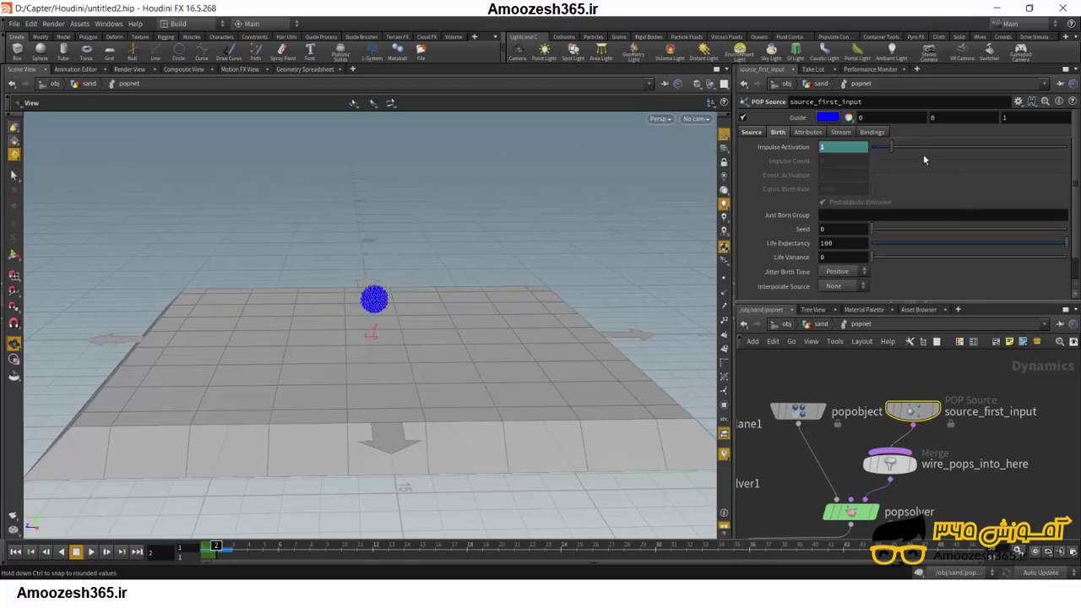
drag(893, 149, 867, 150)
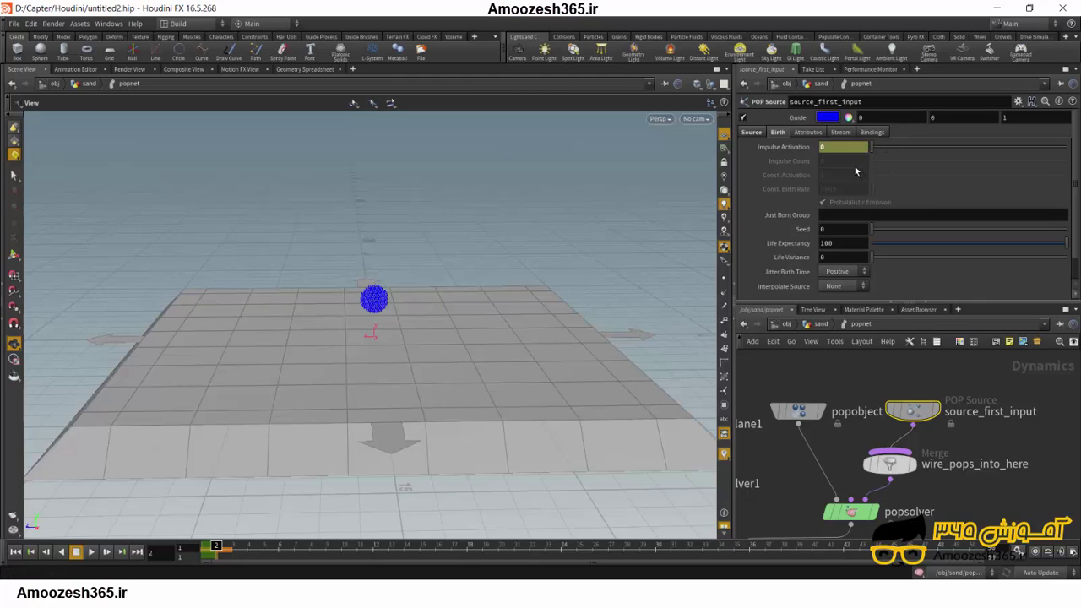
alt+click(833, 147)
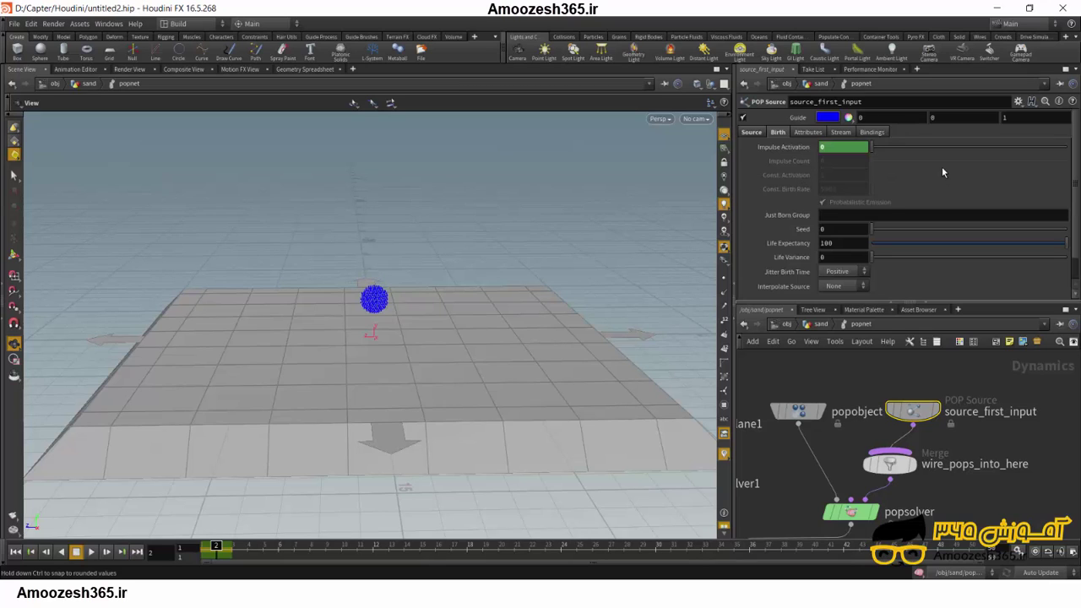
shift+click(791, 147)
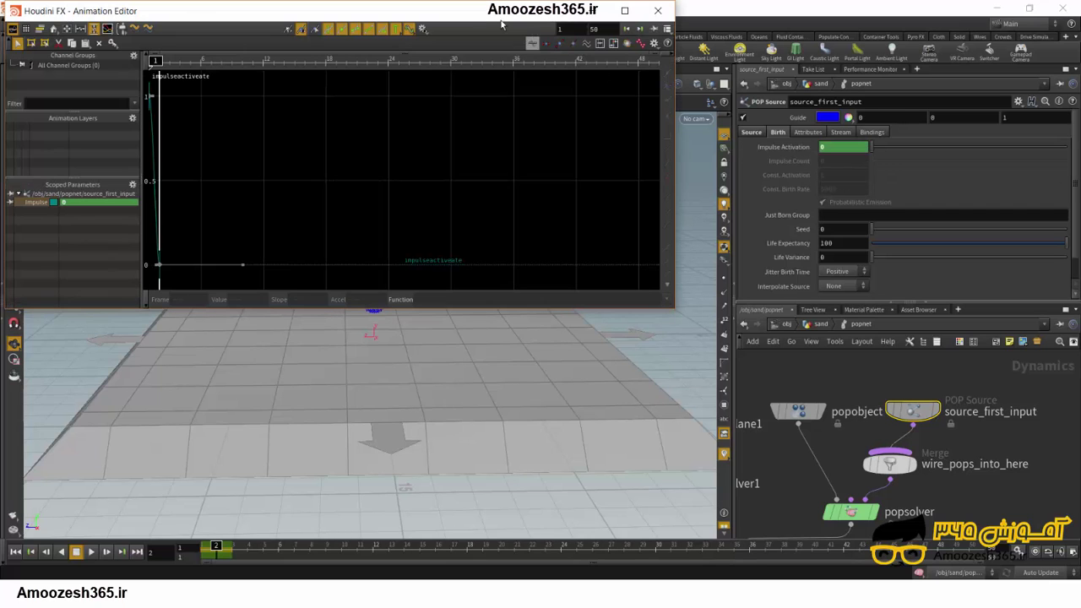
drag(471, 12, 674, 71)
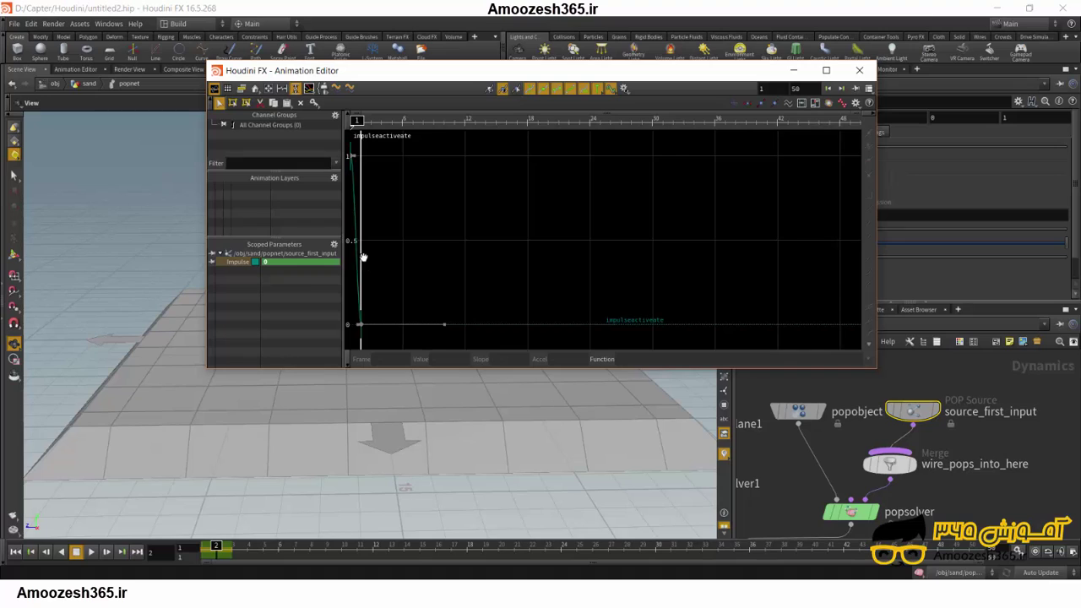
key(h)
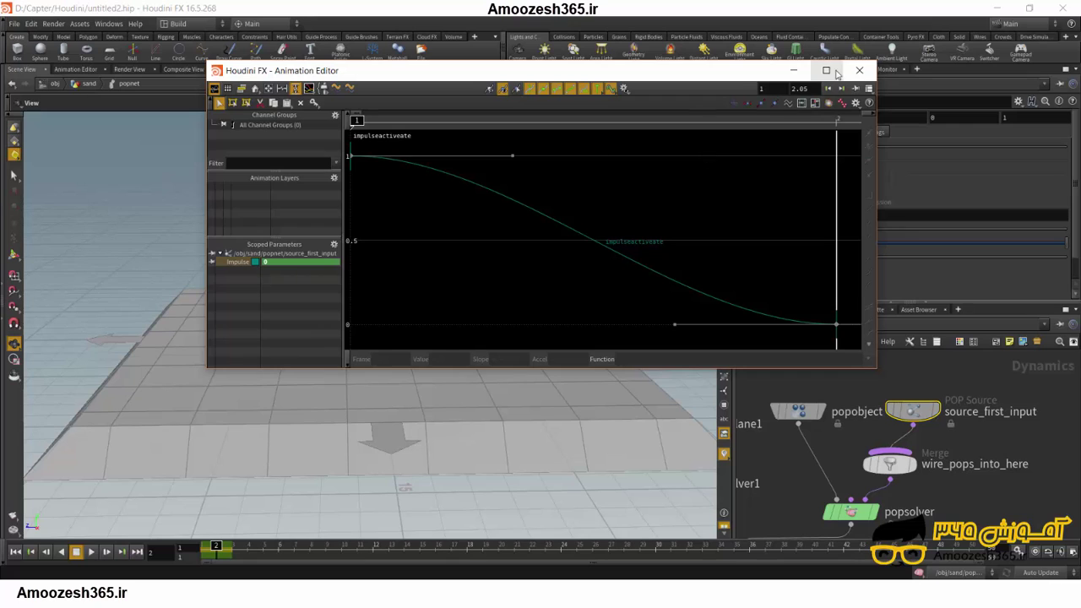
click(859, 70)
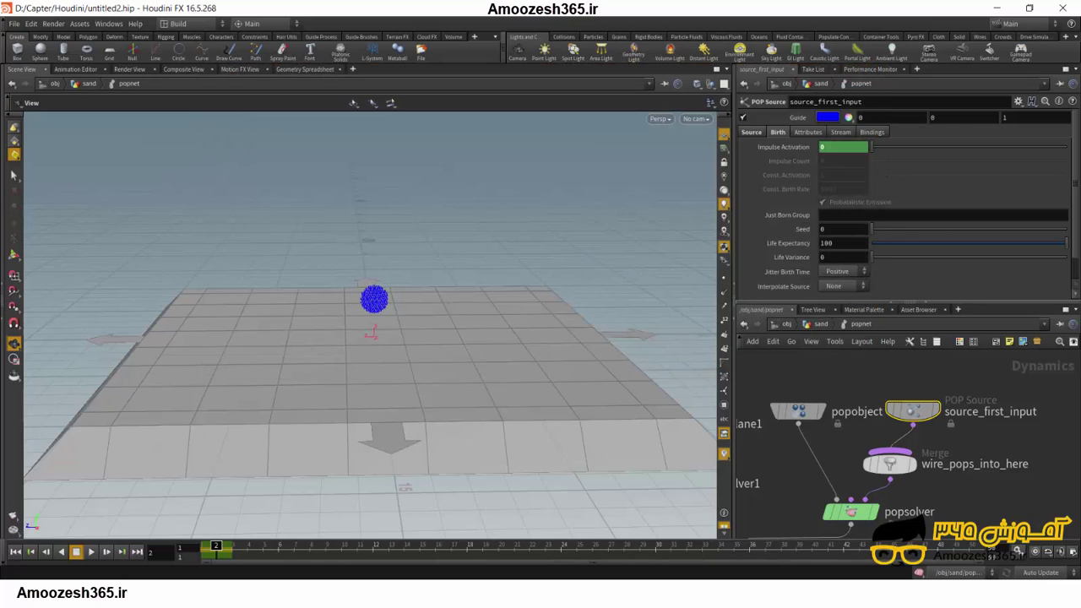
Step: Play the simulation to frame 40, then zoom the network editor onto merge1
click(92, 551)
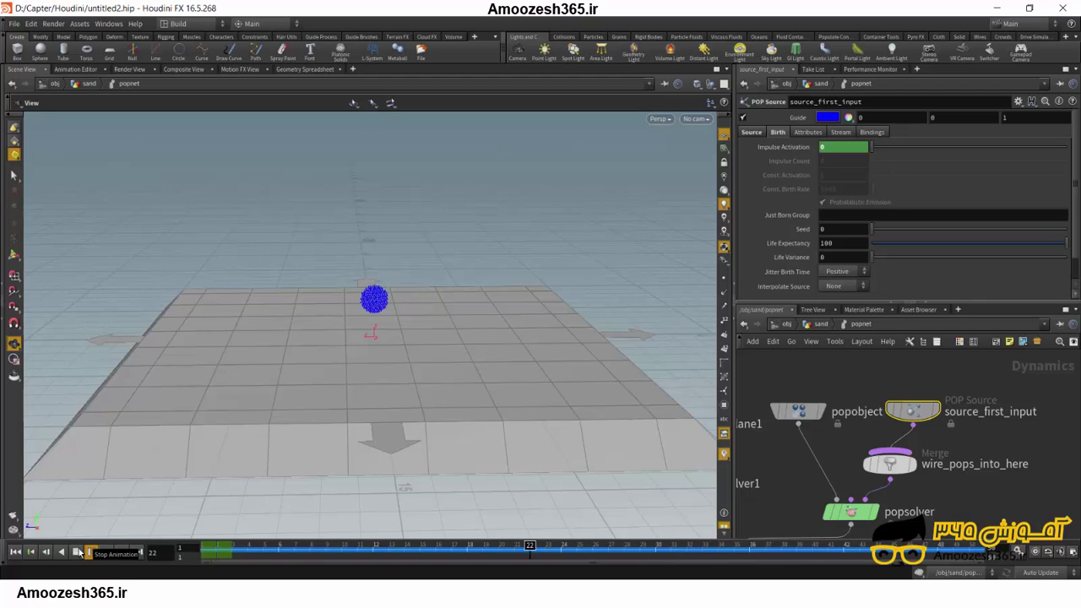
click(78, 551)
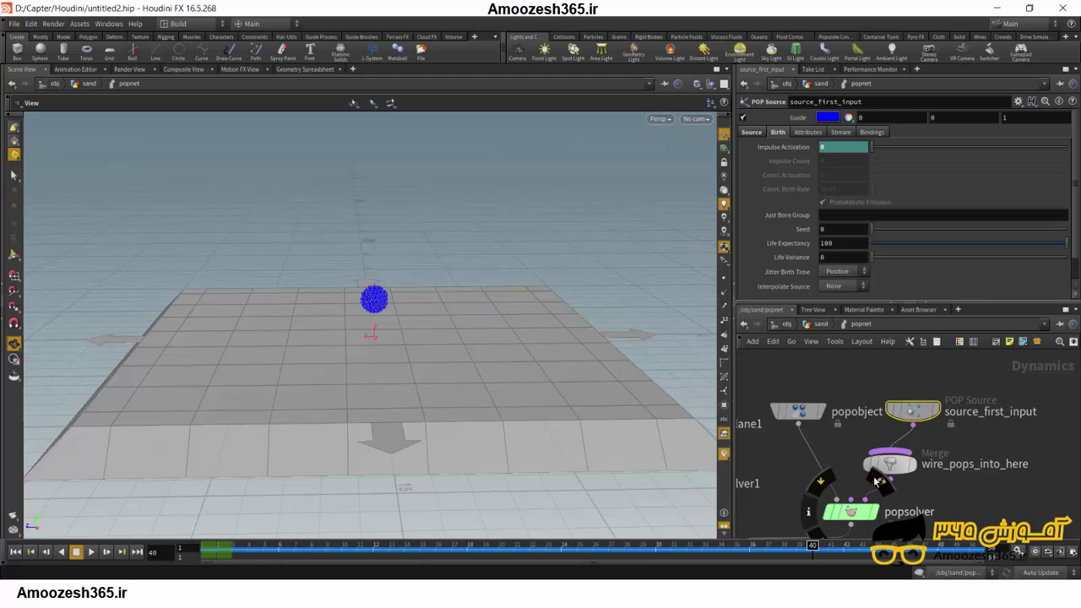
scroll(869, 494, down, 2)
scroll(868, 498, down, 2)
scroll(861, 509, down, 2)
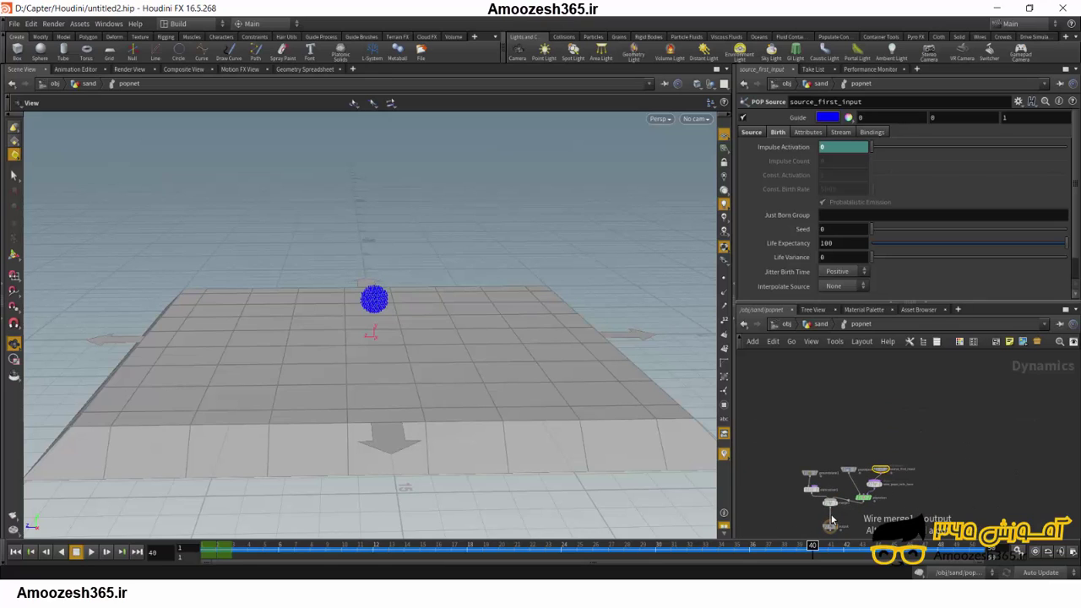
scroll(832, 529, up, 2)
scroll(831, 528, up, 2)
scroll(832, 529, up, 2)
scroll(831, 530, up, 2)
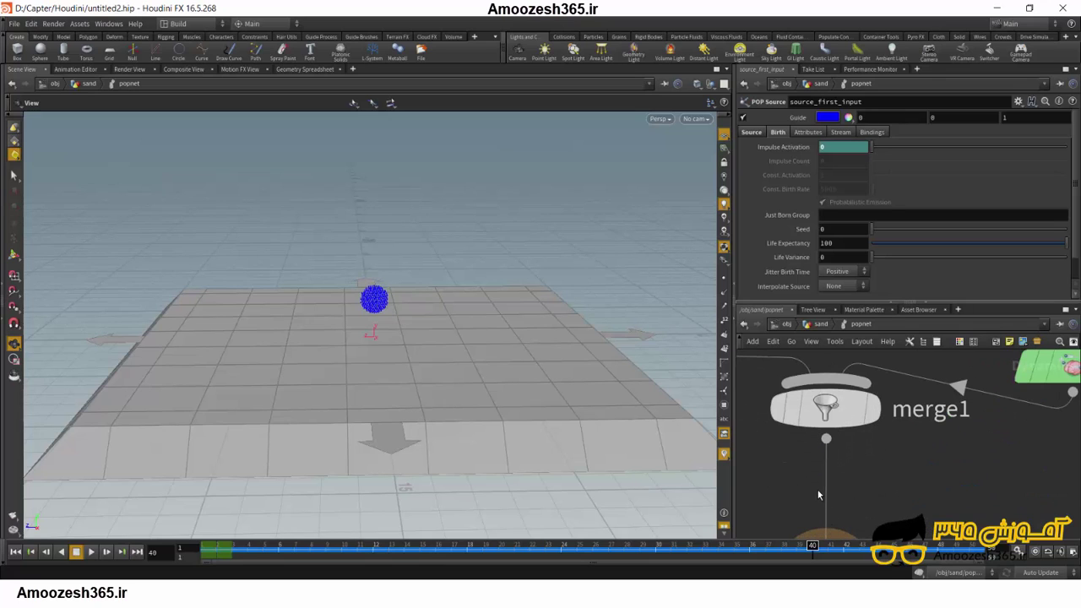
Step: Insert a Gravity Force node, gravity1, below merge1, feeding the output node
key(Tab)
text(g)
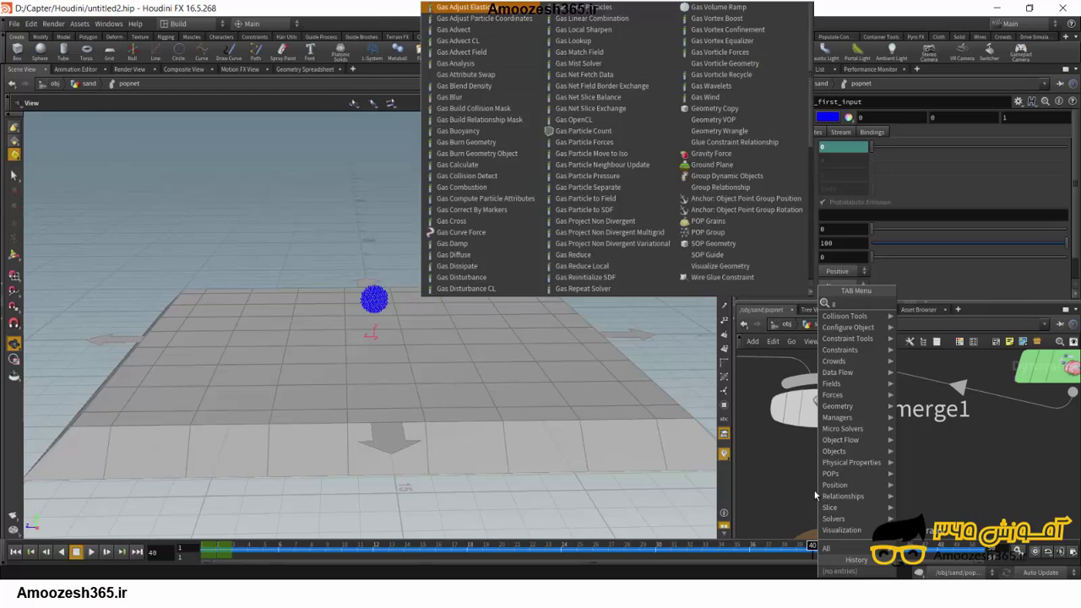
text(ra)
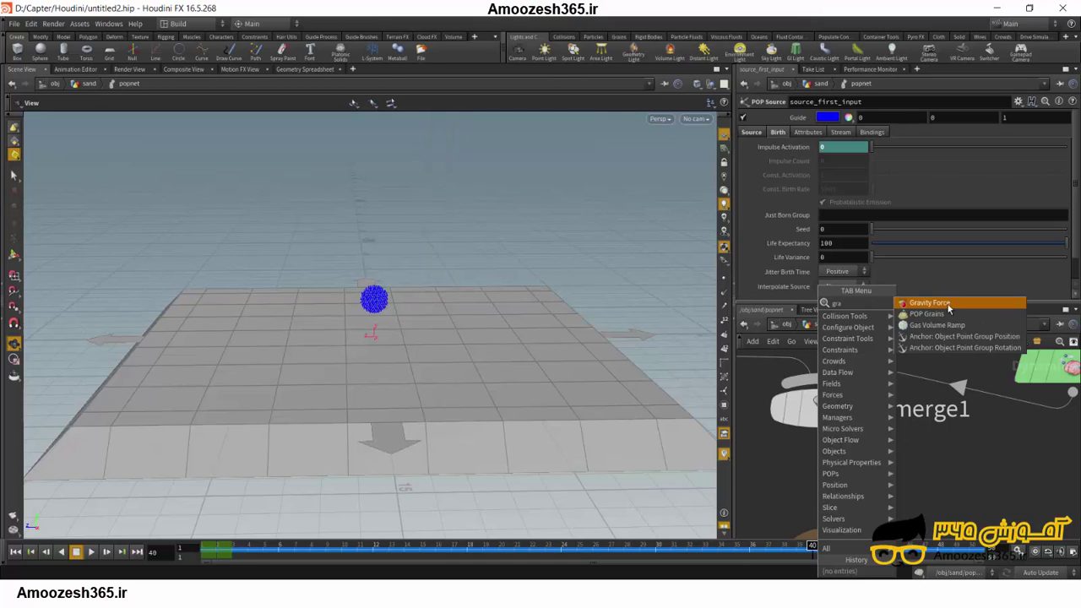
click(948, 308)
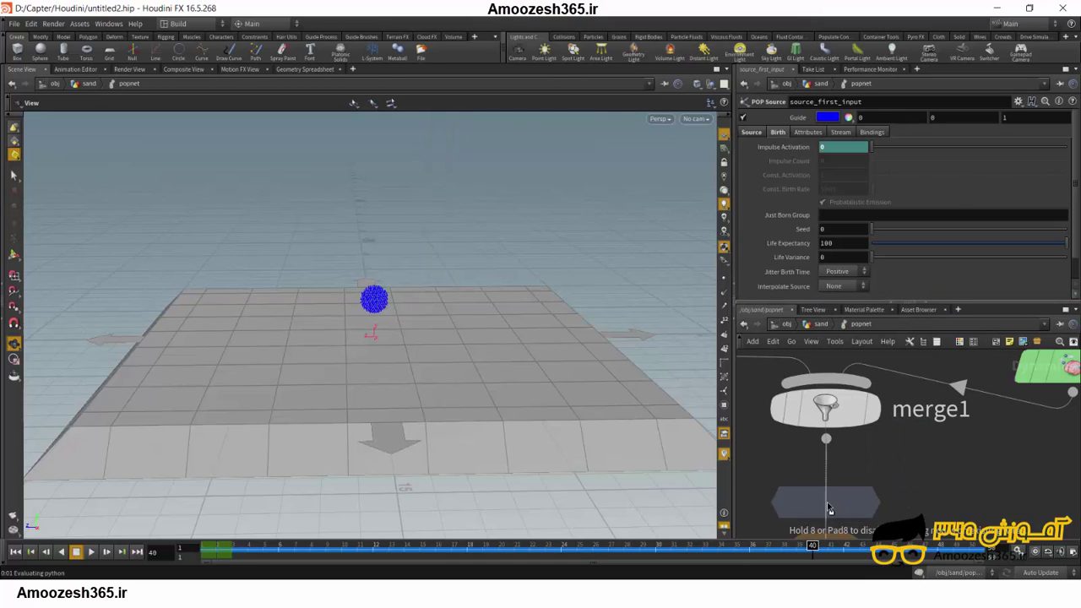
click(827, 509)
scroll(887, 473, down, 3)
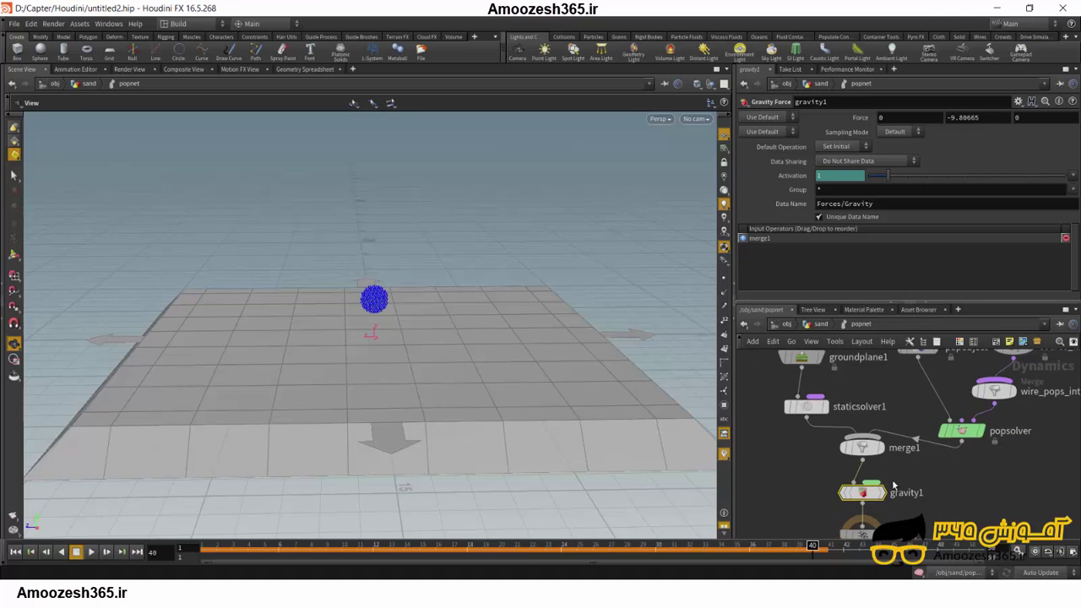
scroll(916, 505, down, 2)
scroll(931, 492, up, 2)
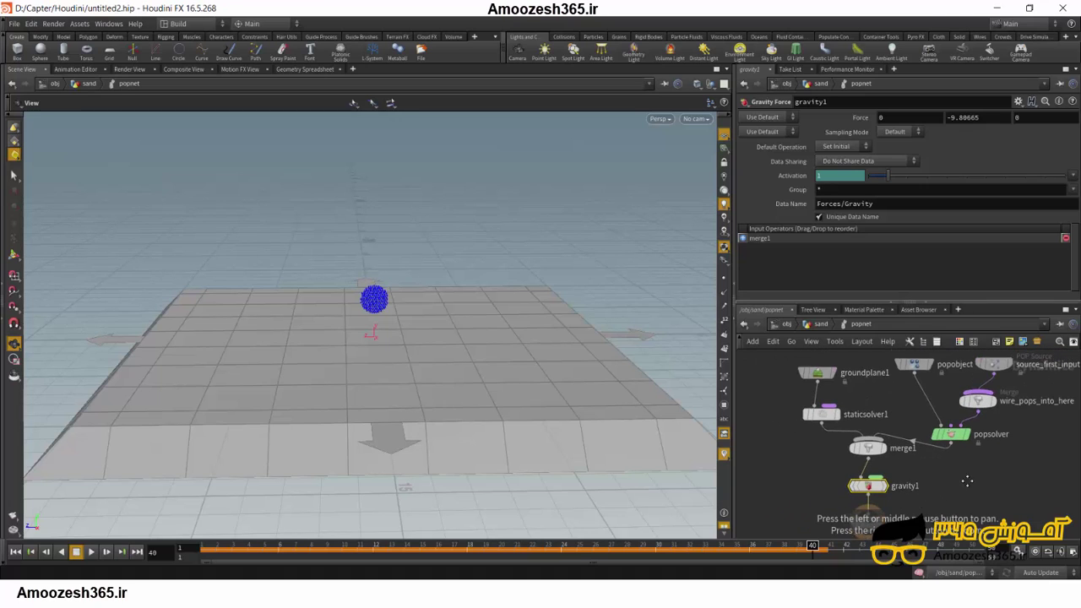
middle_drag(931, 492, 940, 437)
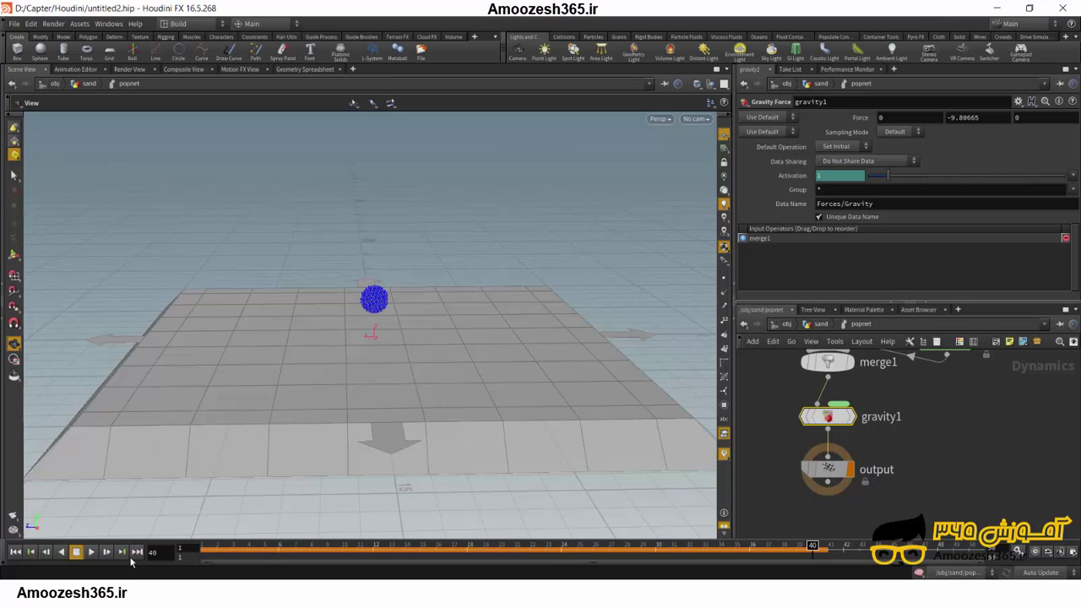
Step: Play the gravity simulation, watch particles fall onto the ground plane, then select output
click(93, 553)
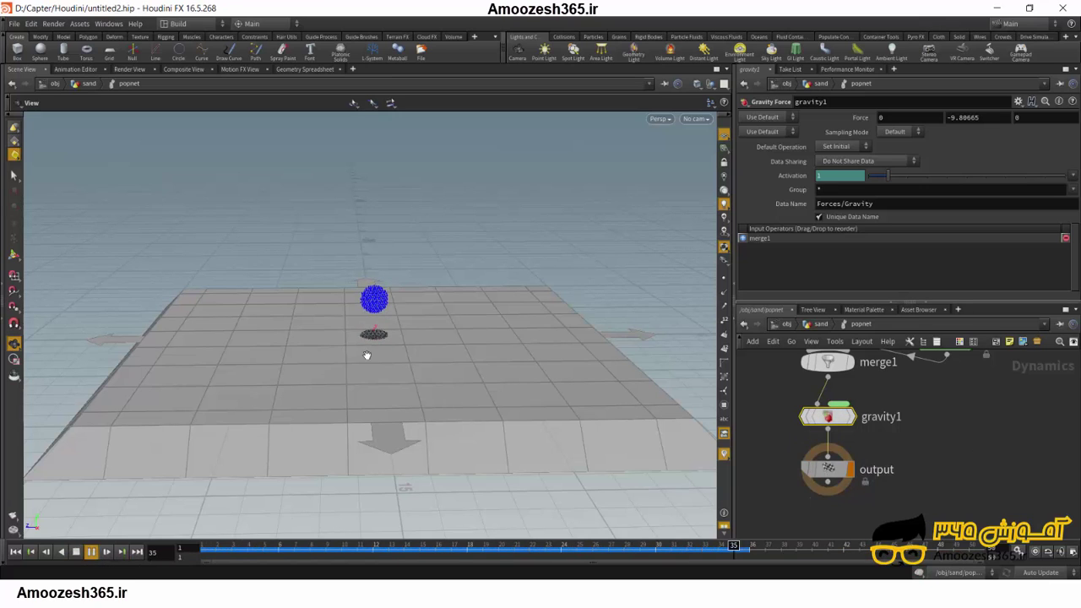
right_drag(384, 341, 426, 212)
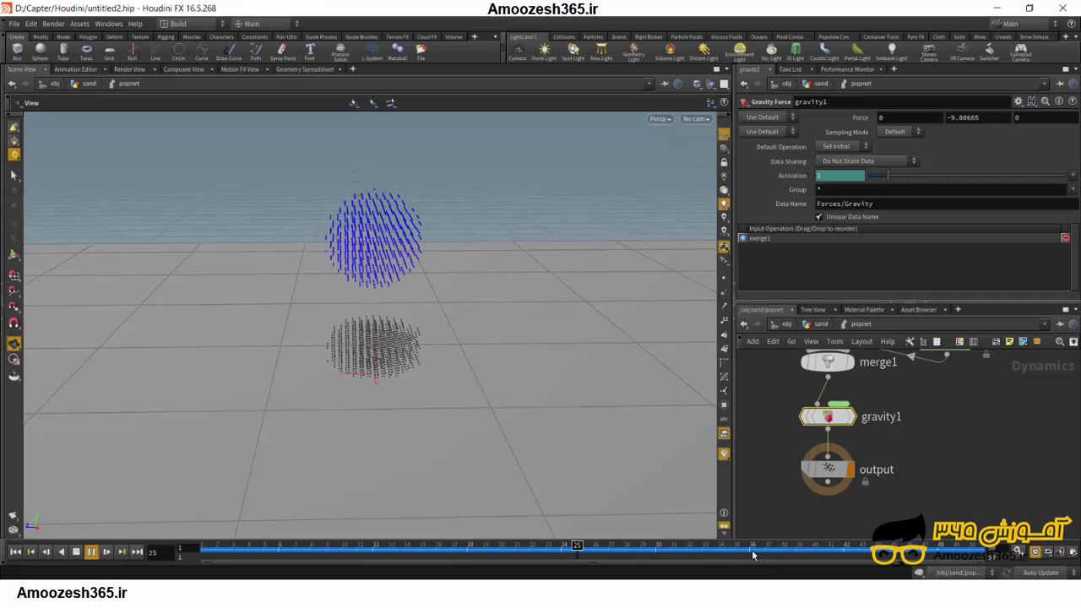
click(828, 469)
scroll(918, 454, down, 3)
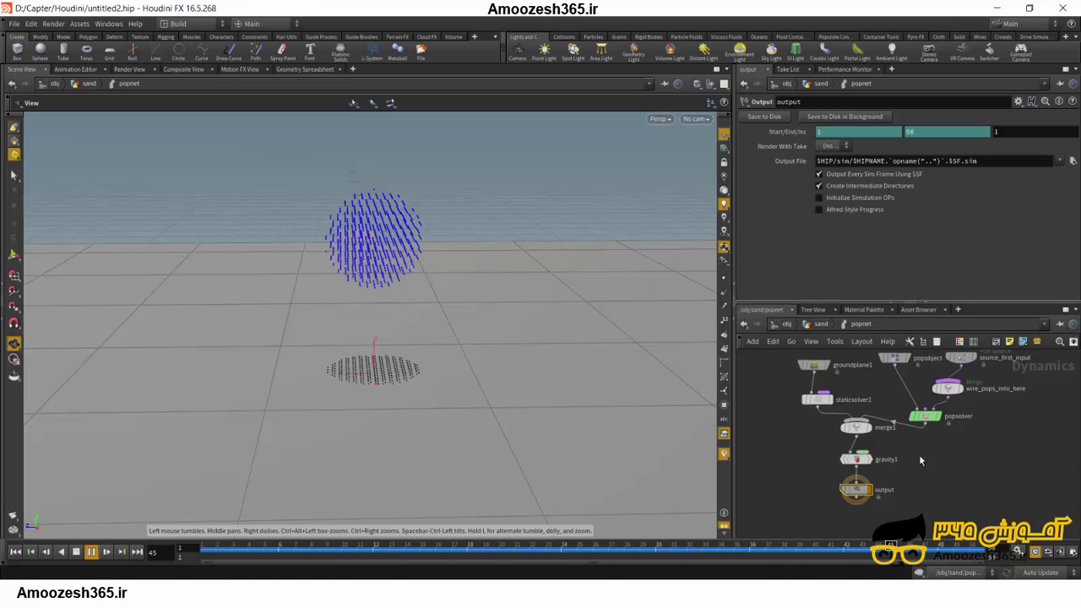